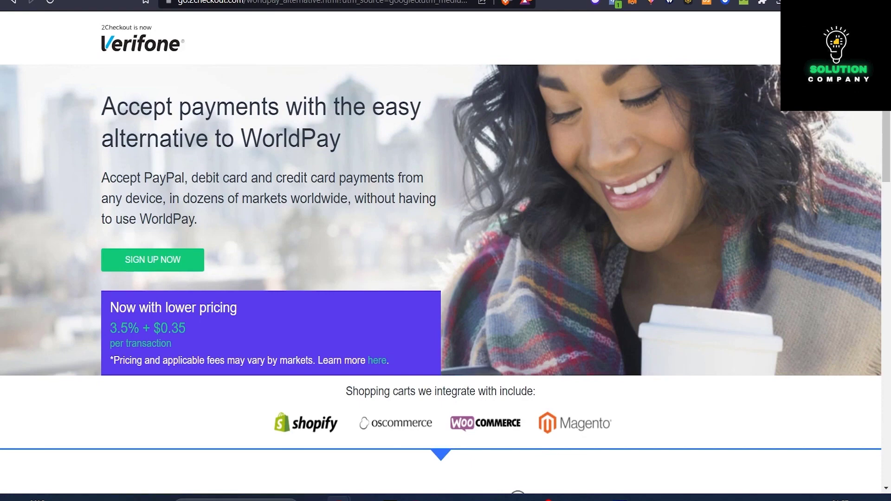
- Return to the worldpay search results and open the 'Worldpay - Login' result
key("alt+Left")
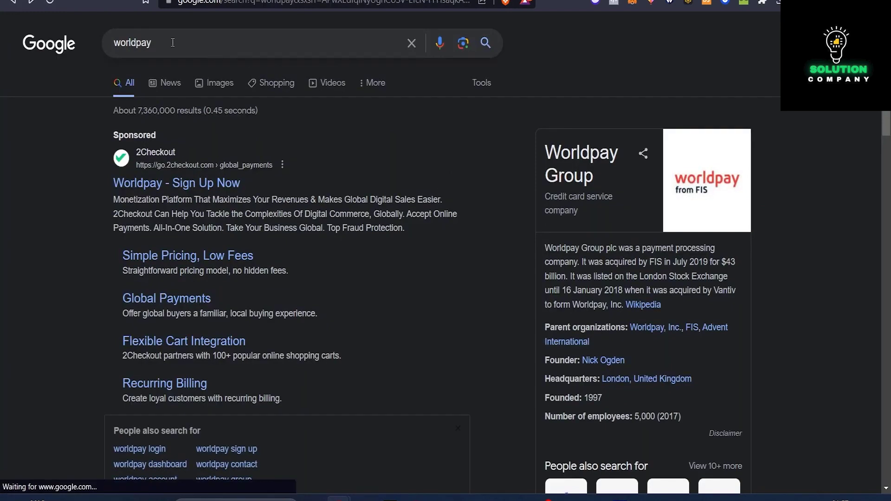
scroll(400, 187, "down", 3)
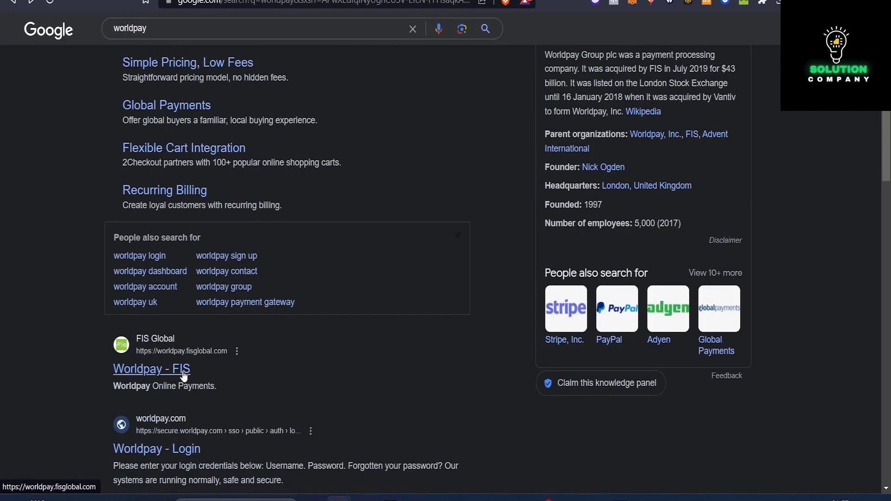
left_click(186, 453)
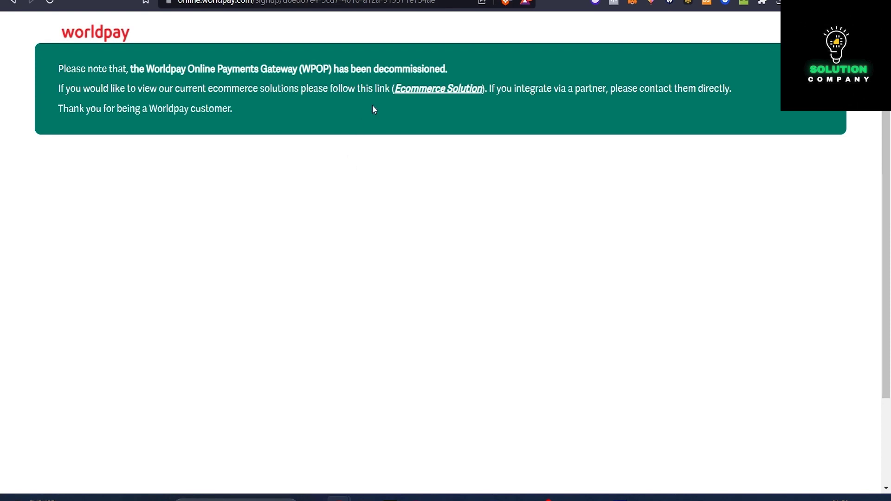
- Highlight the partner sentence in the decommission notice and follow the 'Ecommerce Solution' link
left_click_drag(519, 87, 700, 91)
left_click(467, 88)
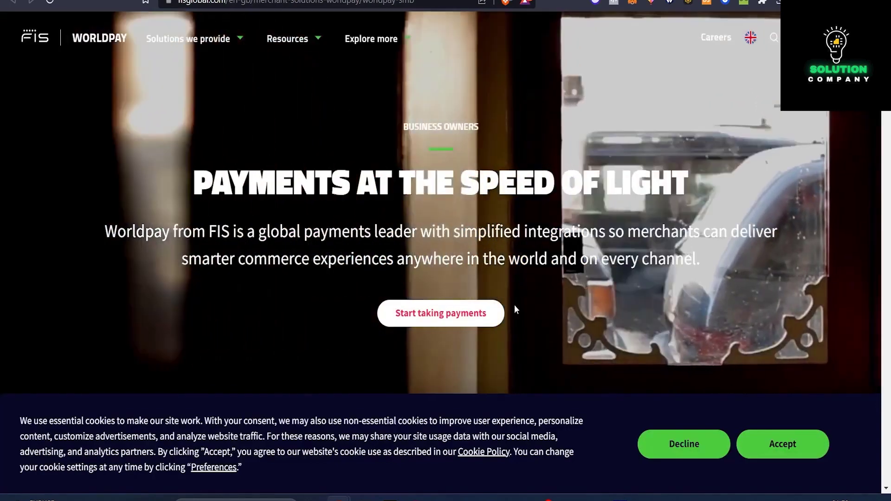
- Open 'Start taking payments', accept the cookie banner, and launch 'Apply online now'
left_click(500, 313)
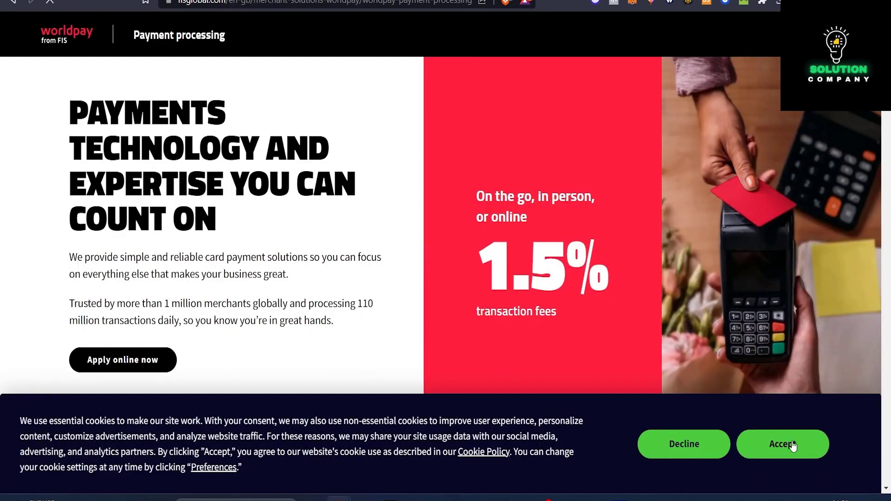
left_click(792, 446)
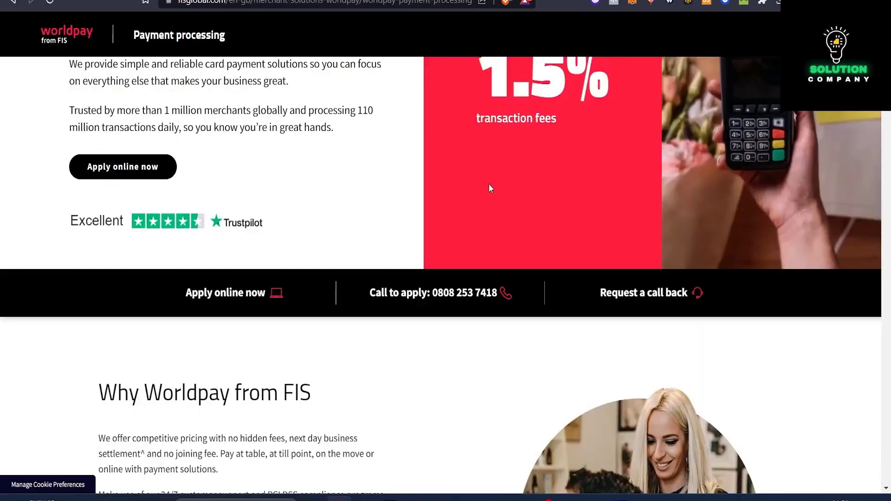
left_click(585, 296)
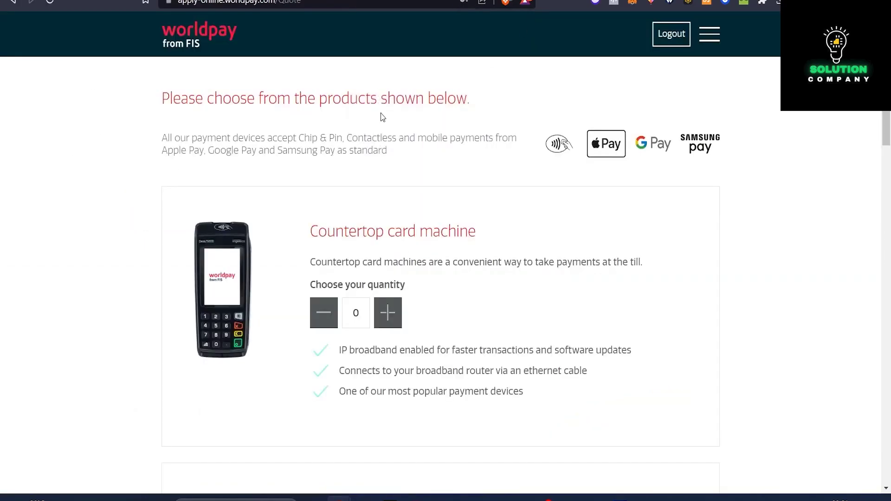
scroll(480, 178, "down", 3)
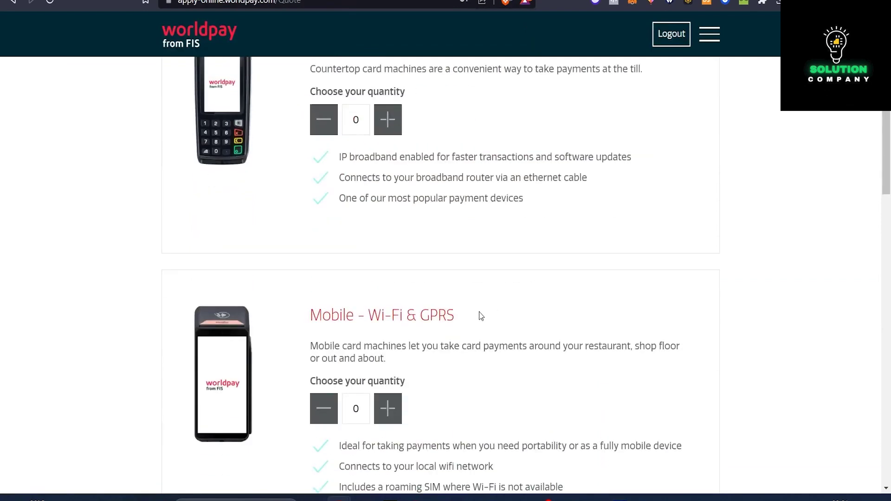
scroll(480, 316, "up", 3)
left_click_drag(348, 232, 516, 235)
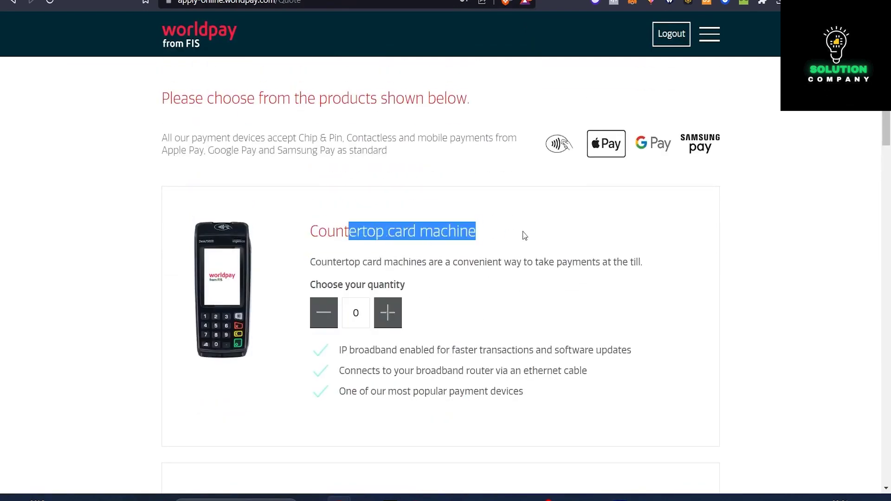
scroll(533, 239, "down", 3)
scroll(512, 279, "down", 2)
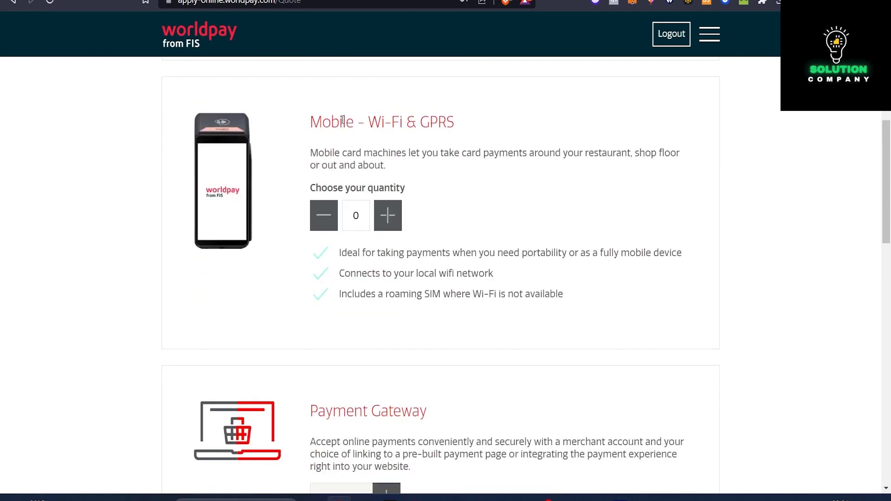
left_click_drag(342, 122, 456, 123)
scroll(571, 230, "down", 3)
left_click_drag(312, 215, 456, 211)
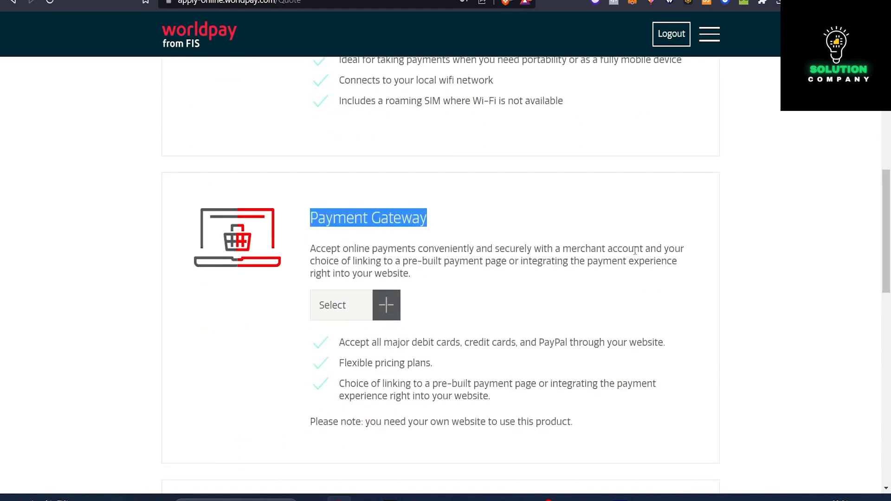
scroll(635, 251, "down", 3)
scroll(645, 255, "down", 3)
scroll(645, 255, "down", 3)
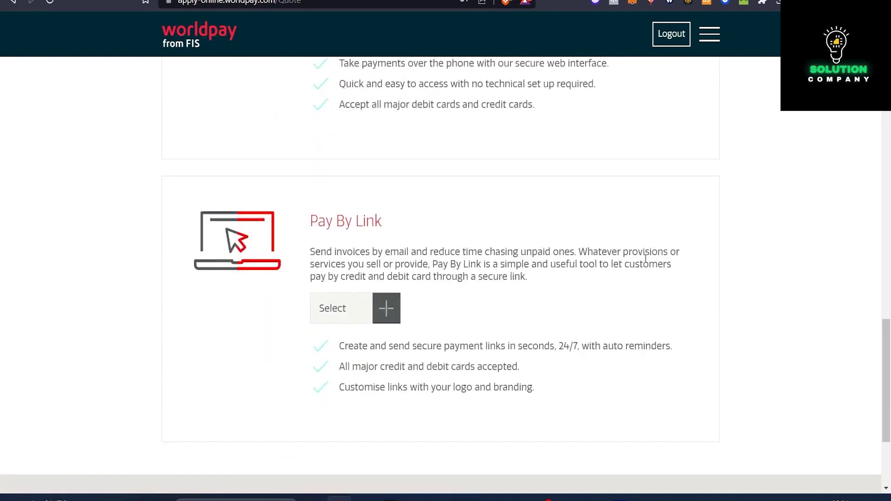
scroll(646, 258, "down", 3)
scroll(643, 261, "up", 3)
- Select Pay By Link and Payment Gateway on the quote page
left_click(353, 340)
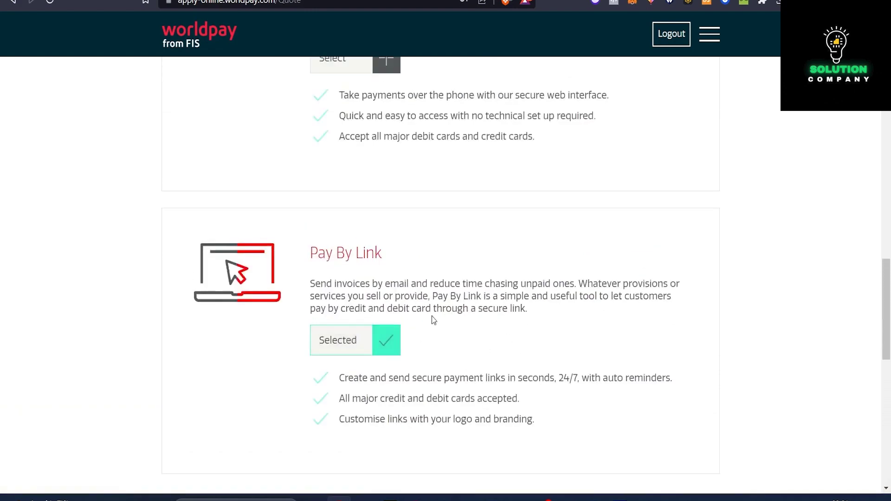
scroll(411, 278, "up", 5)
scroll(397, 230, "up", 3)
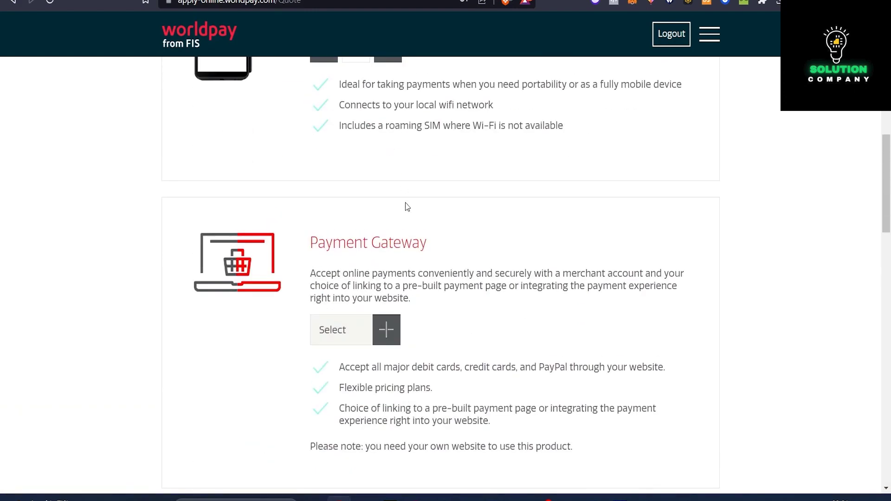
left_click(359, 325)
scroll(404, 321, "up", 3)
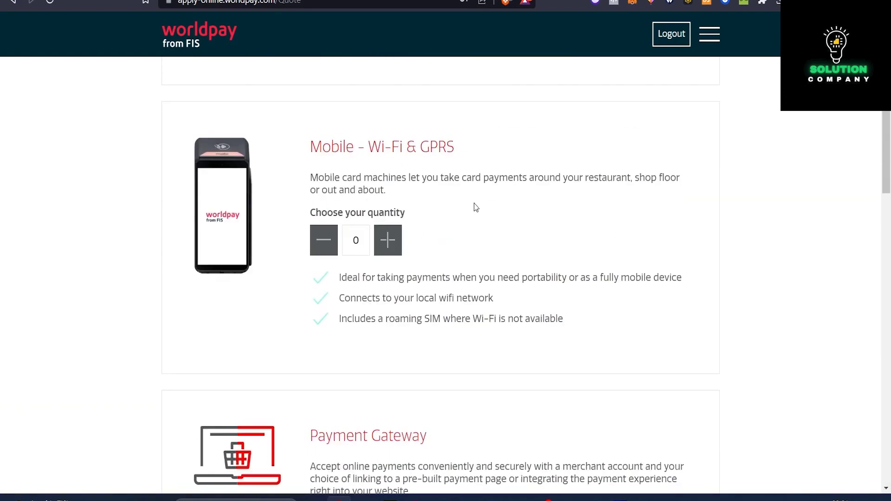
scroll(531, 327, "down", 5)
scroll(535, 338, "up", 10)
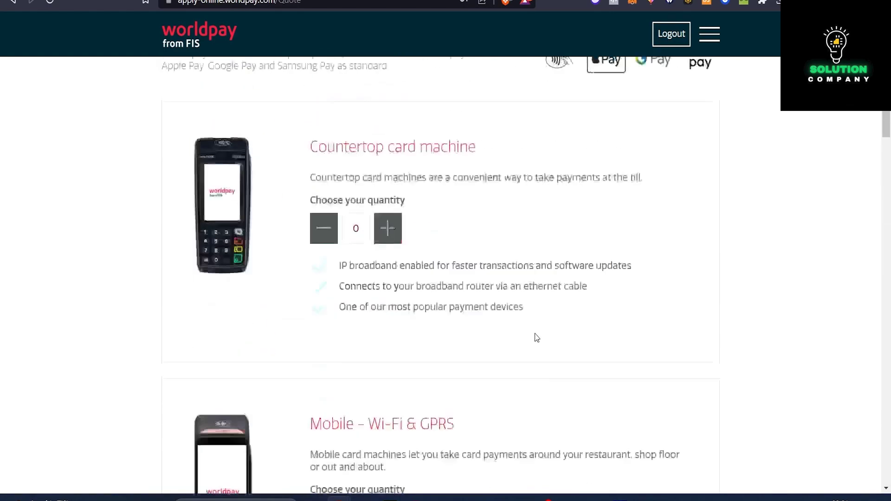
scroll(499, 287, "up", 2)
scroll(512, 309, "down", 5)
scroll(512, 308, "down", 10)
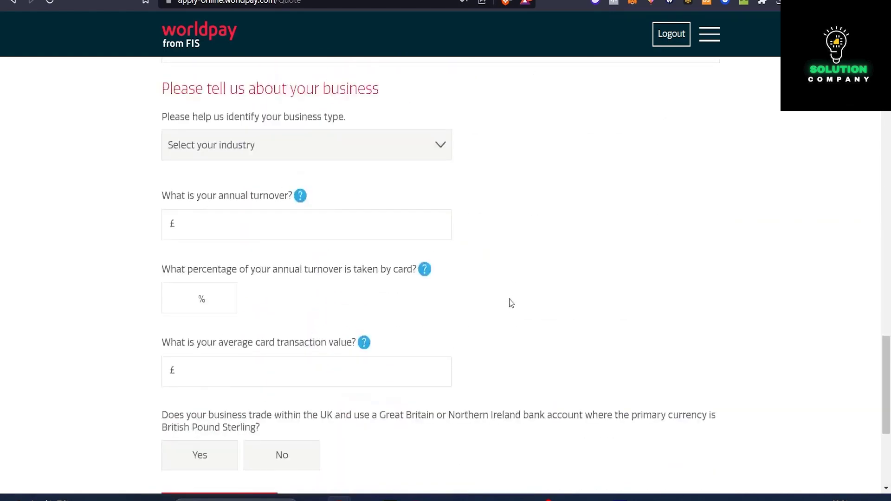
- Enter Education and Learning, 34% card share, £45 average transaction and No for UK trading
left_click(257, 148)
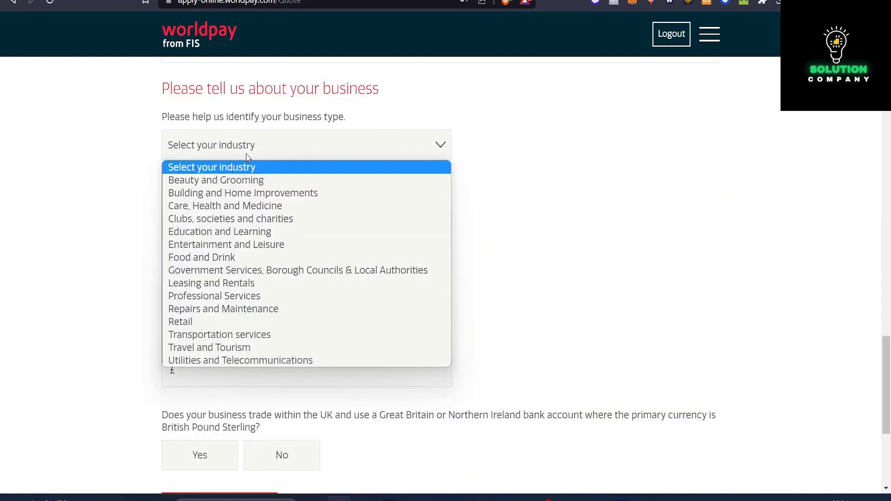
left_click(381, 232)
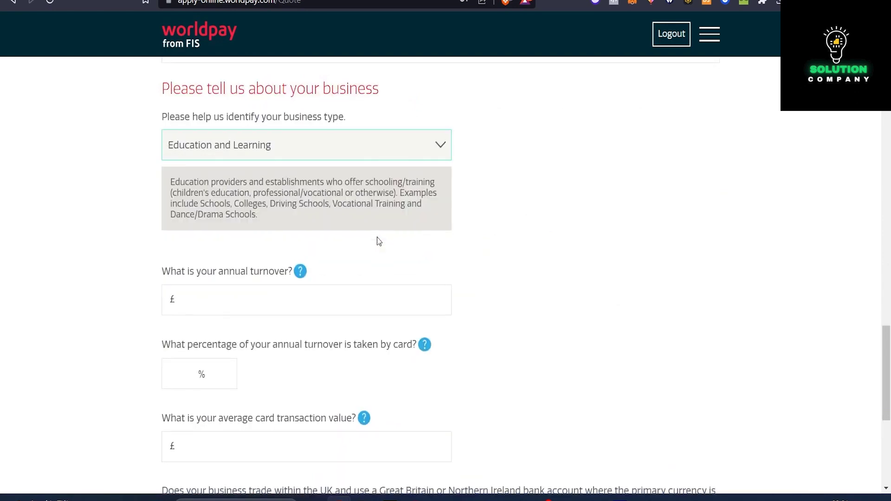
left_click(249, 319)
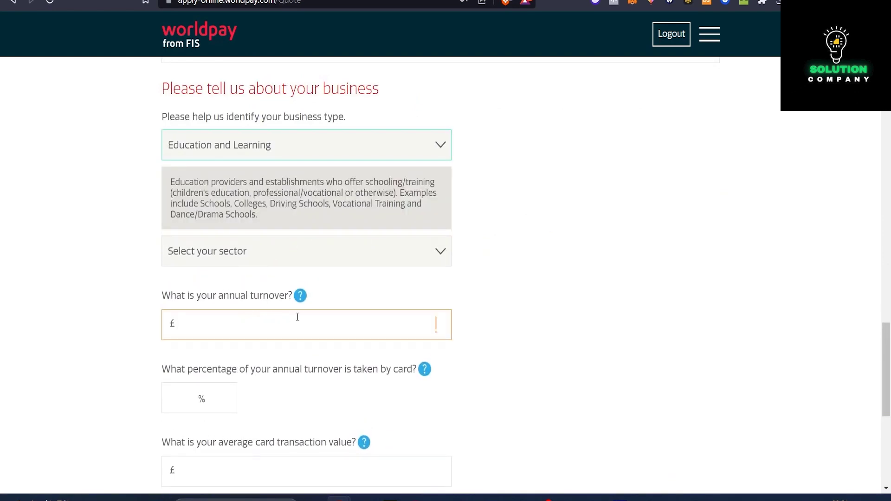
scroll(298, 318, "down", 3)
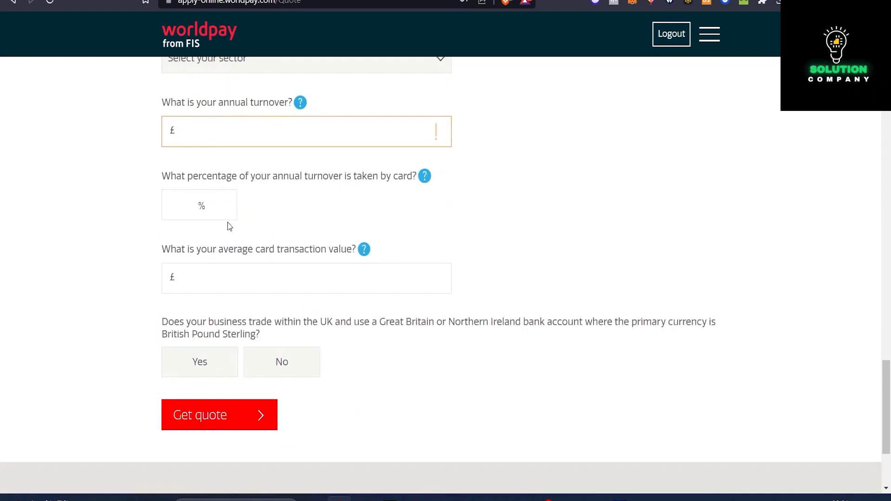
left_click(315, 270)
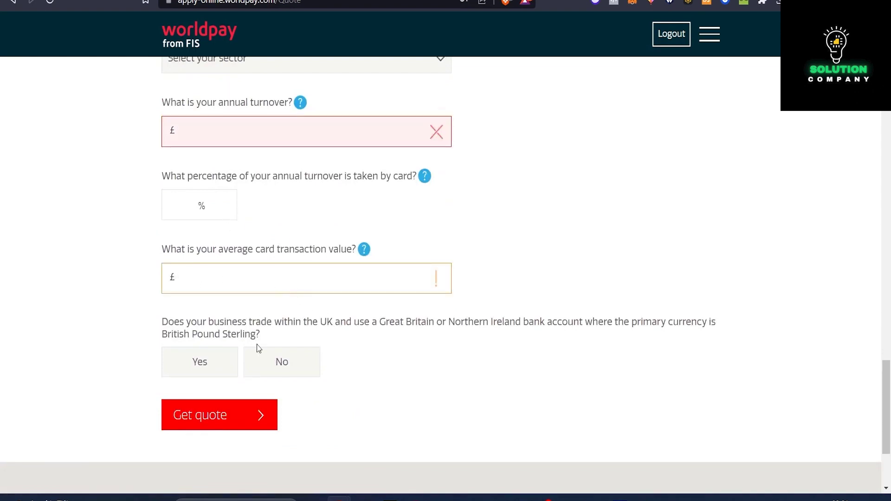
left_click(281, 368)
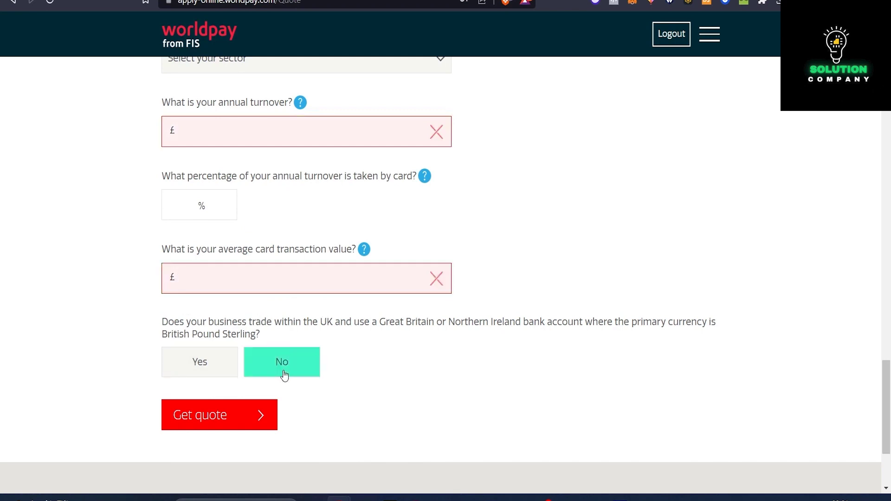
left_click(286, 288)
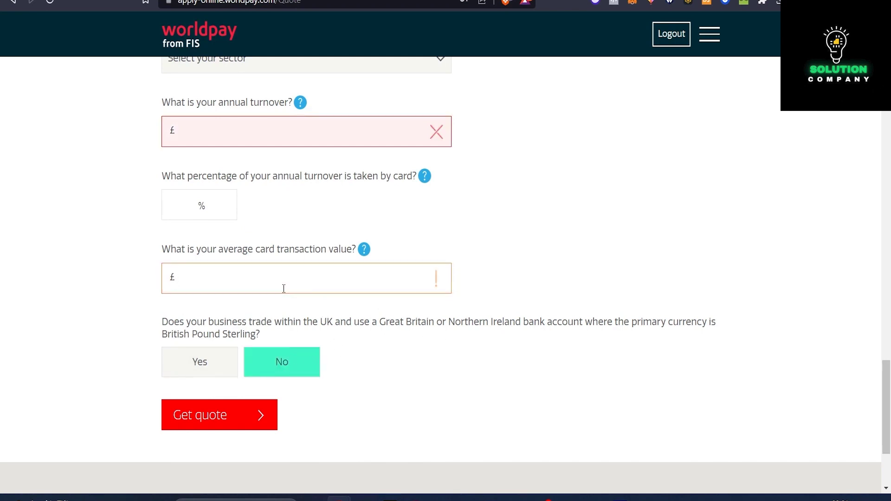
type("45")
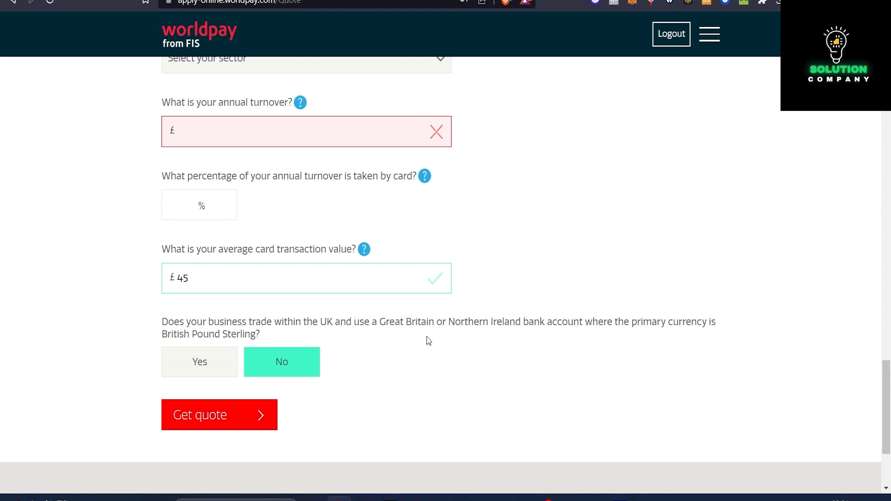
scroll(357, 241, "down", 2)
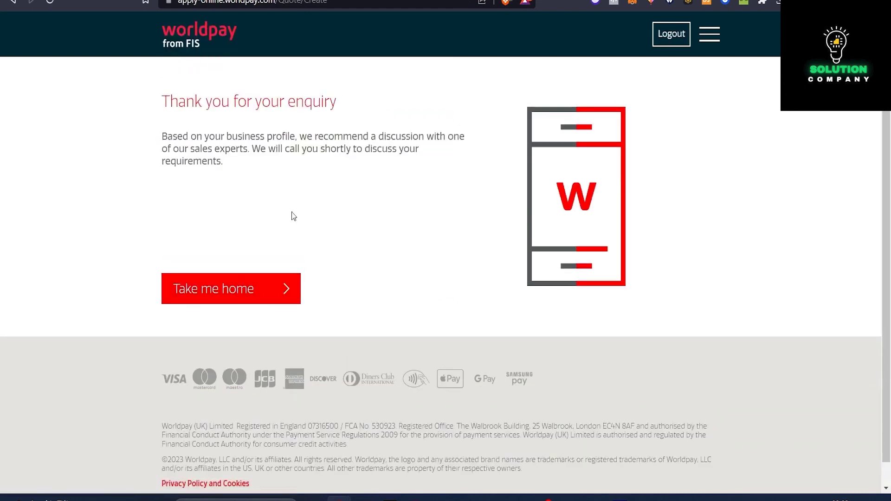
- Highlight the enquiry heading and sales-call sentence, then move on to the applications list
left_click_drag(247, 102, 386, 104)
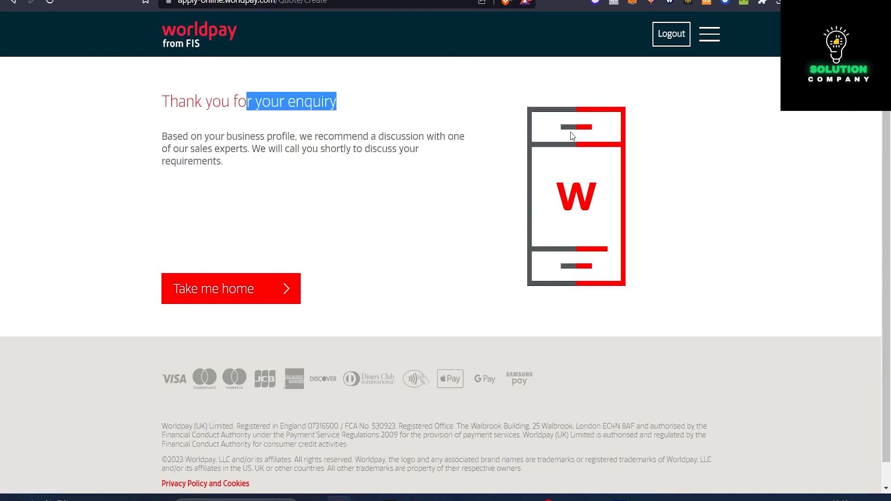
left_click_drag(449, 136, 475, 151)
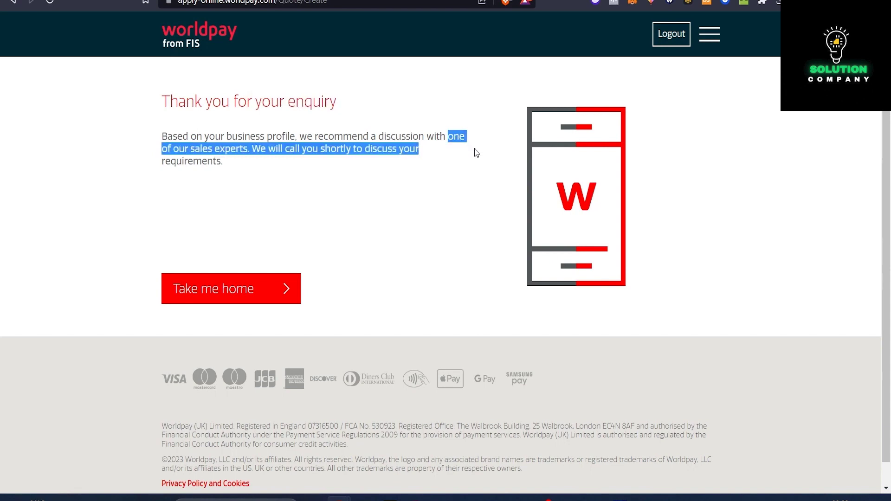
left_click(259, 295)
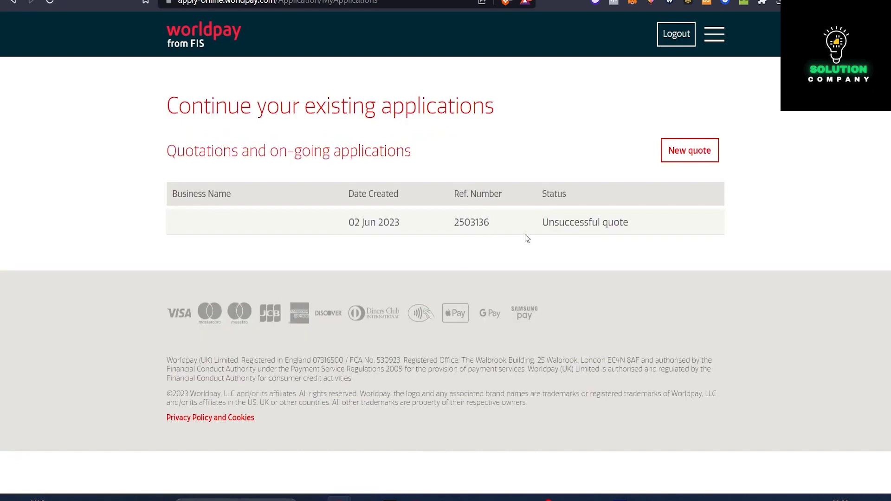
left_click(707, 156)
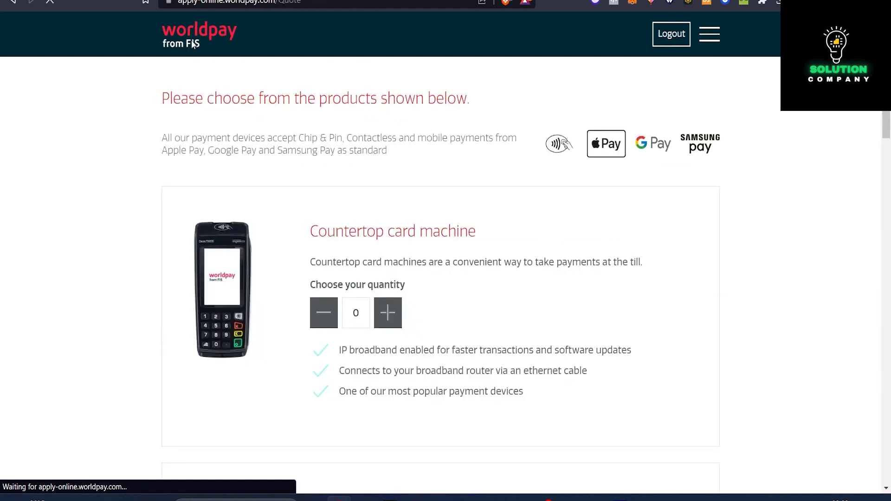
left_click(714, 41)
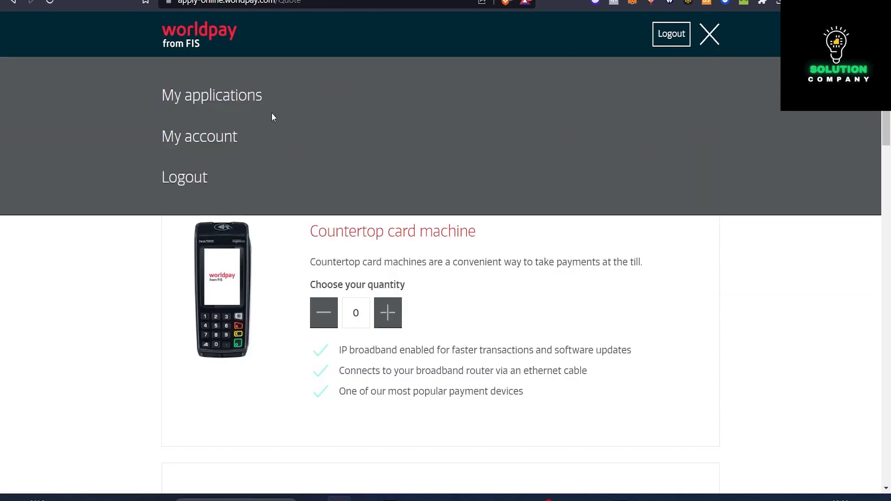
left_click(216, 99)
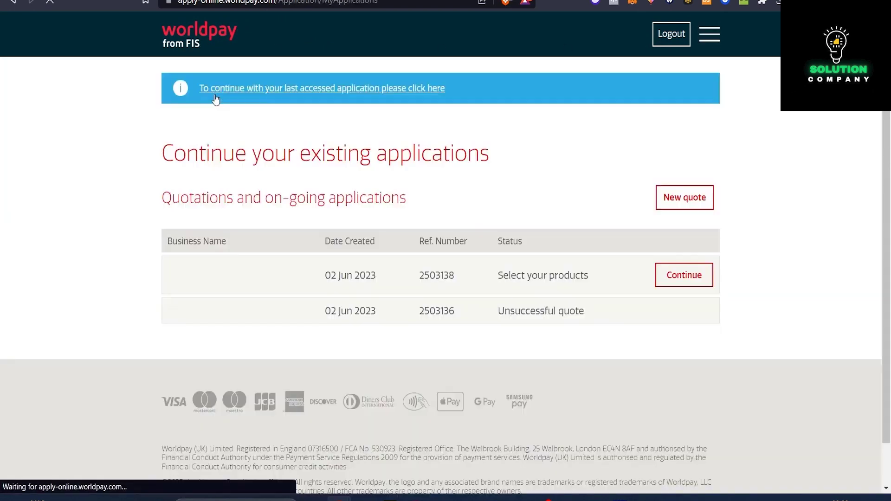
scroll(440, 317, "down", 1)
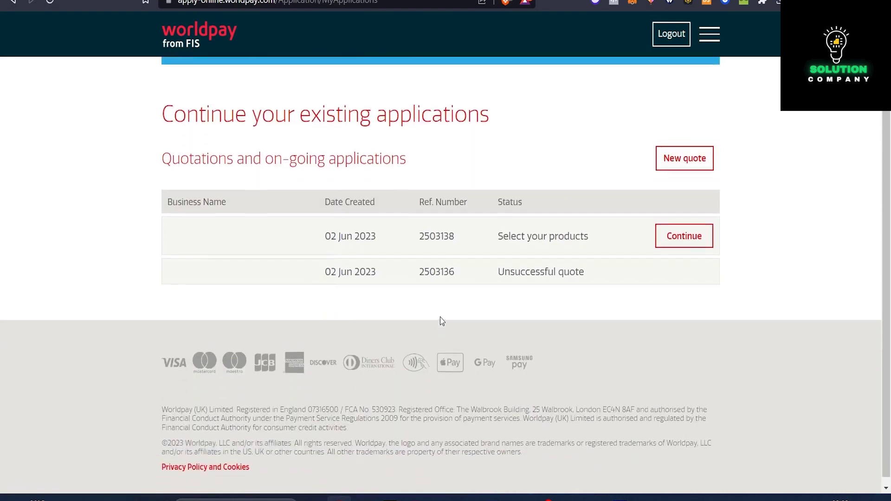
scroll(440, 317, "up", 1)
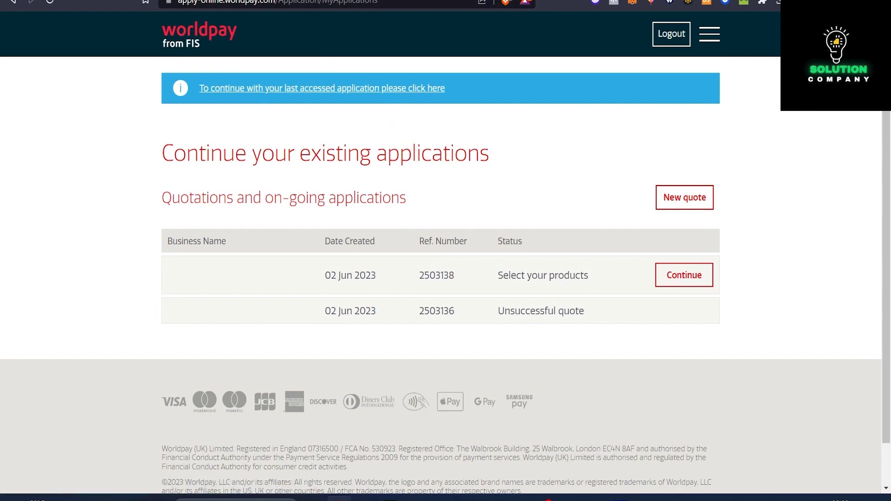
left_click(13, 1)
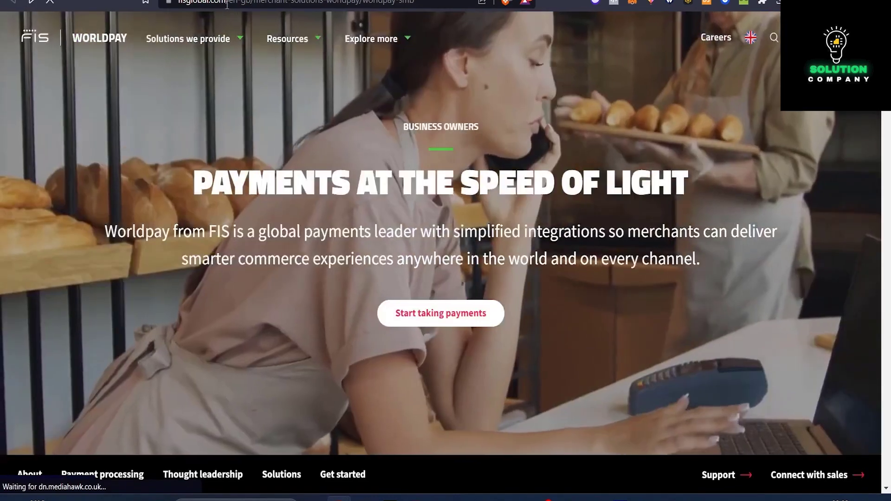
- Enter stripe.com in the address bar and load it
left_click(226, 3)
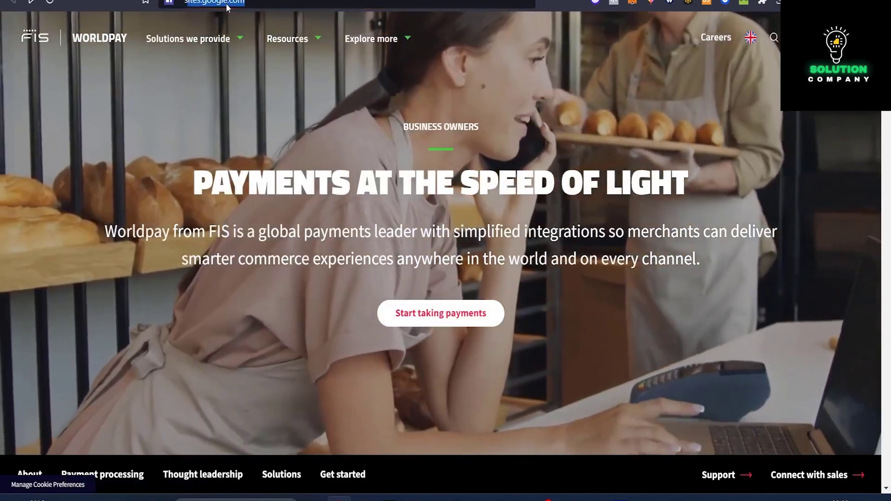
type("stripe")
key("Return")
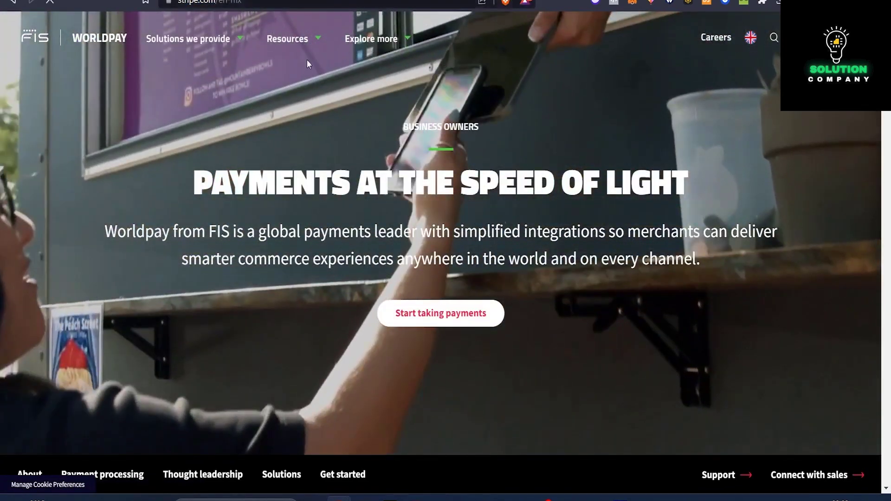